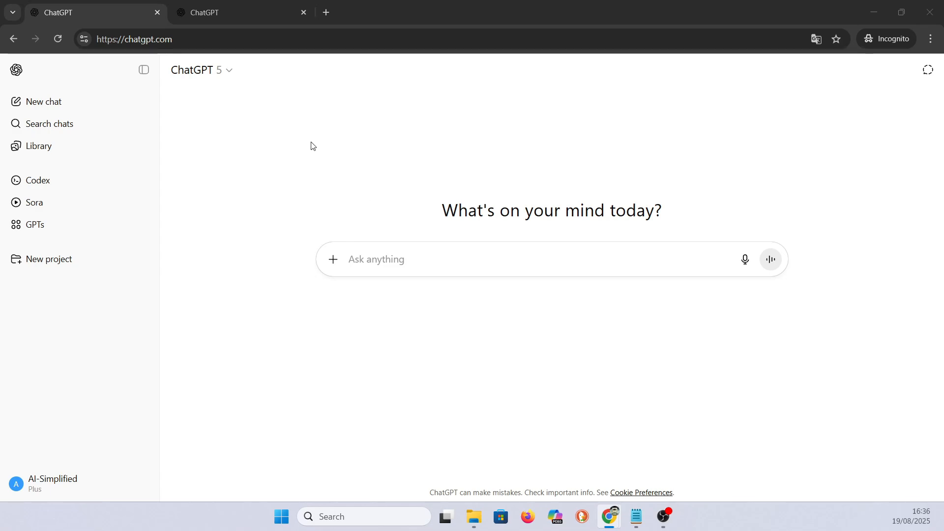
Step: Review the features of the Plus and Pro plans on the upgrade page, especially the custom GPTs entry
{"action": "left_click", "coordinate": [240, 13]}
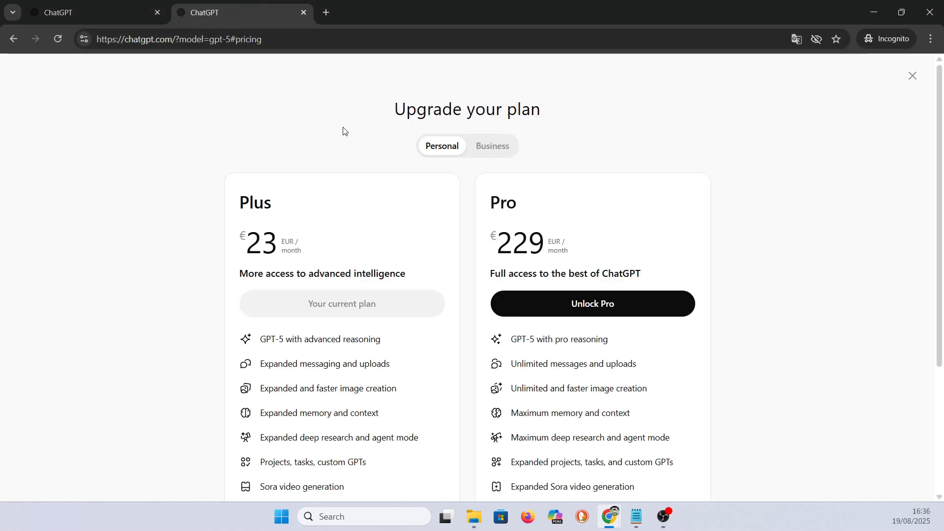
{"action": "scroll", "coordinate": [411, 306], "scroll_direction": "down", "scroll_amount": 4}
{"action": "left_click_drag", "start_coordinate": [375, 281], "coordinate": [319, 288]}
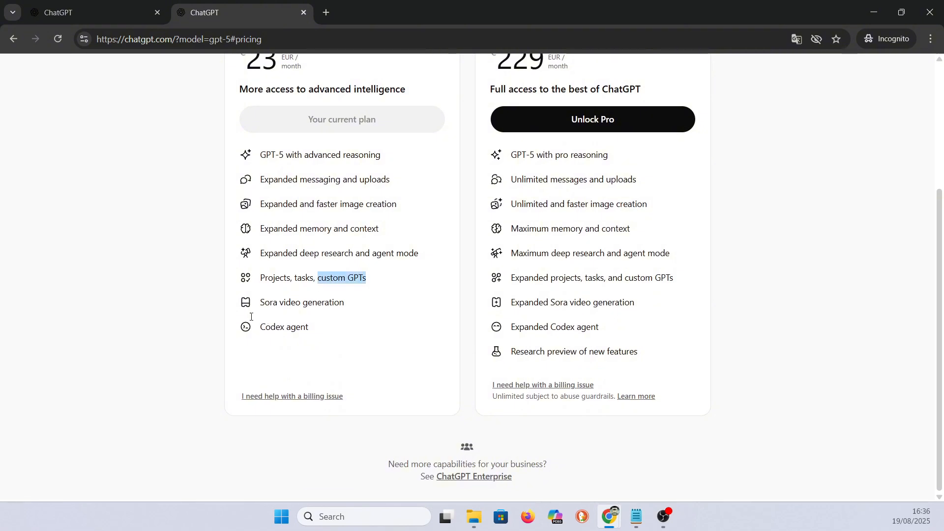
Step: Start a new custom GPT from the Explore GPTs page and show its manual configuration form
{"action": "left_click", "coordinate": [93, 8]}
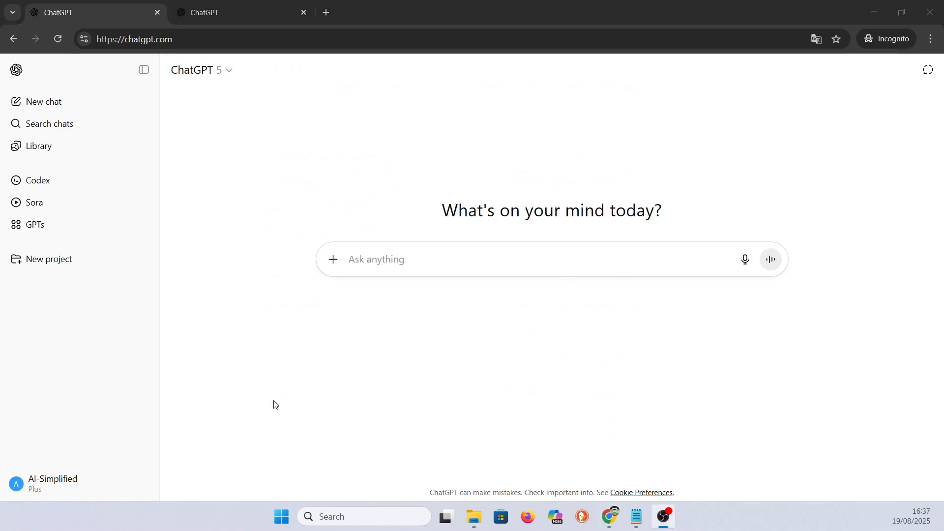
{"action": "left_click", "coordinate": [39, 227]}
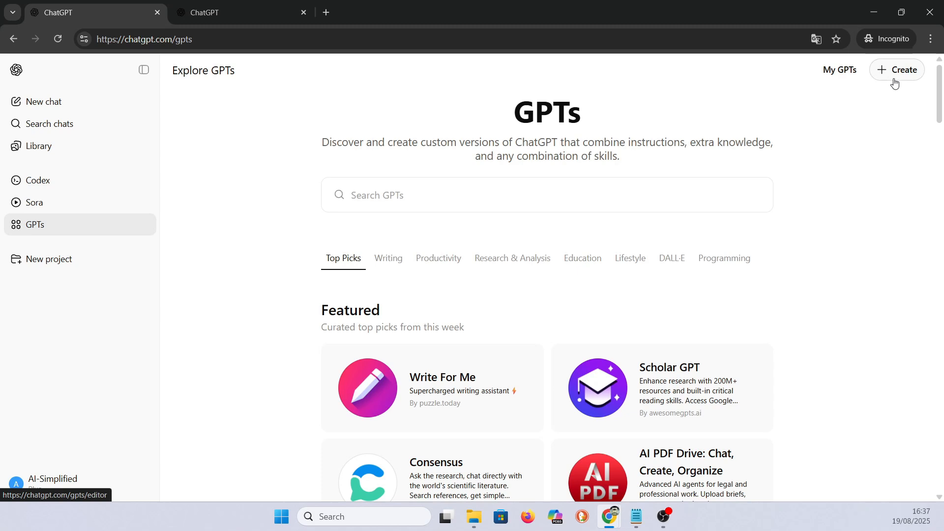
{"action": "left_click", "coordinate": [889, 80]}
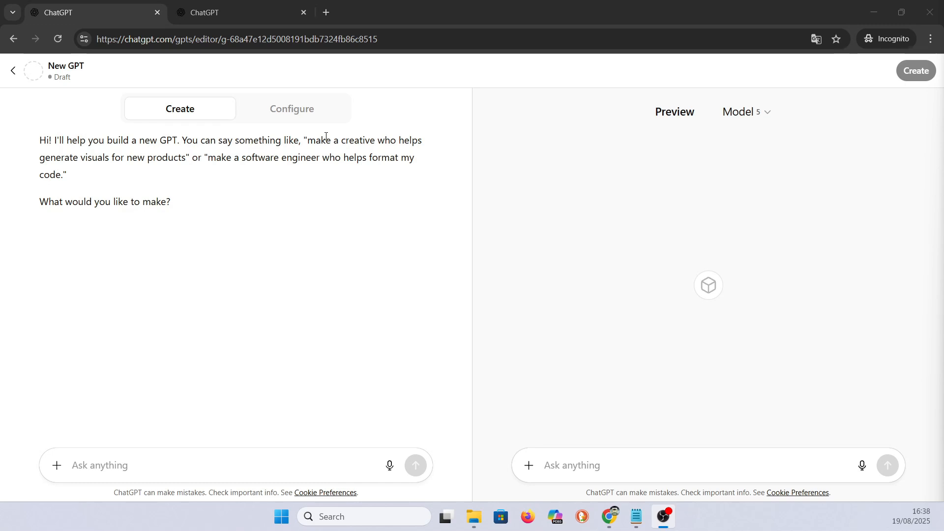
{"action": "left_click", "coordinate": [269, 121]}
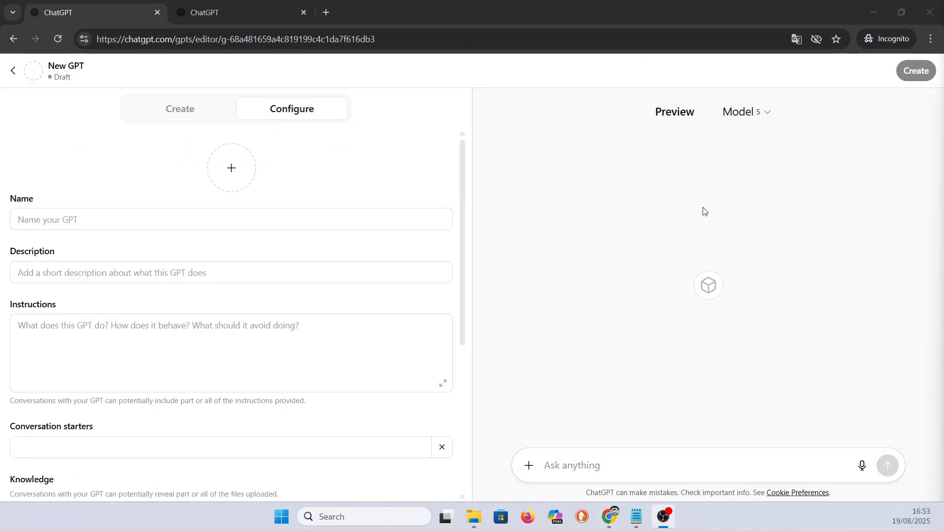
Step: Name the GPT "Cold Email Writer" and describe it as "Quickly generate professional cold email drafts that grab attention and save time."
{"action": "left_click", "coordinate": [318, 212]}
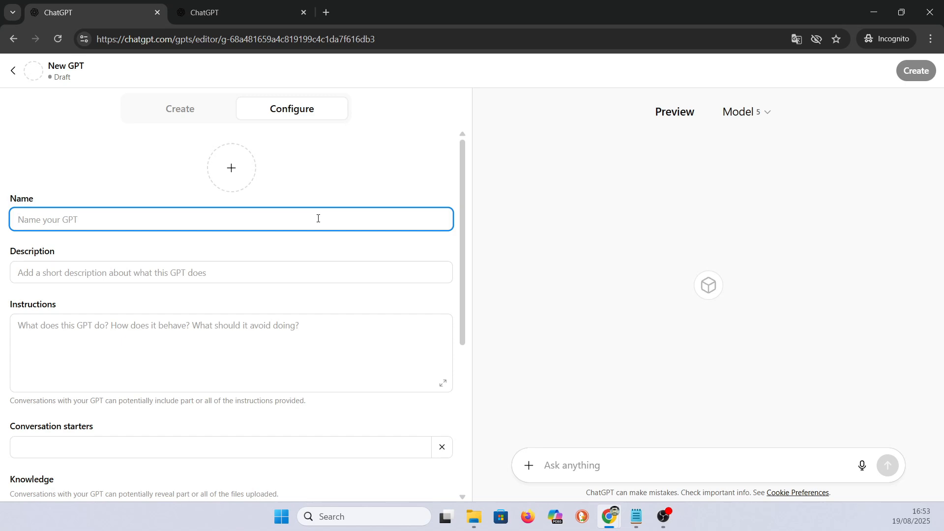
{"action": "type", "text": "Cold Email Writer"}
{"action": "key", "text": "Tab"}
{"action": "key", "text": "alt+Tab"}
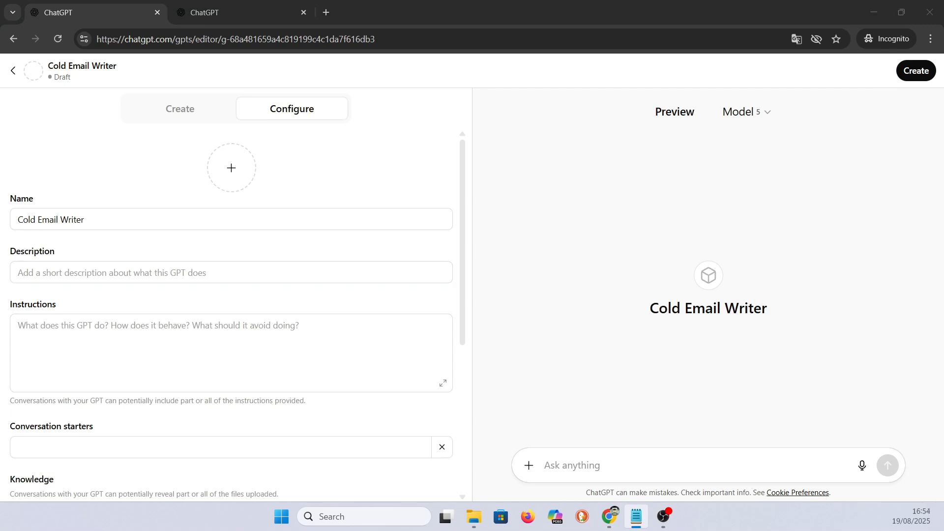
{"action": "key", "text": "alt+Tab"}
{"action": "type", "text": "Quickly generate professional cold email drafts that grab attention and save time."}
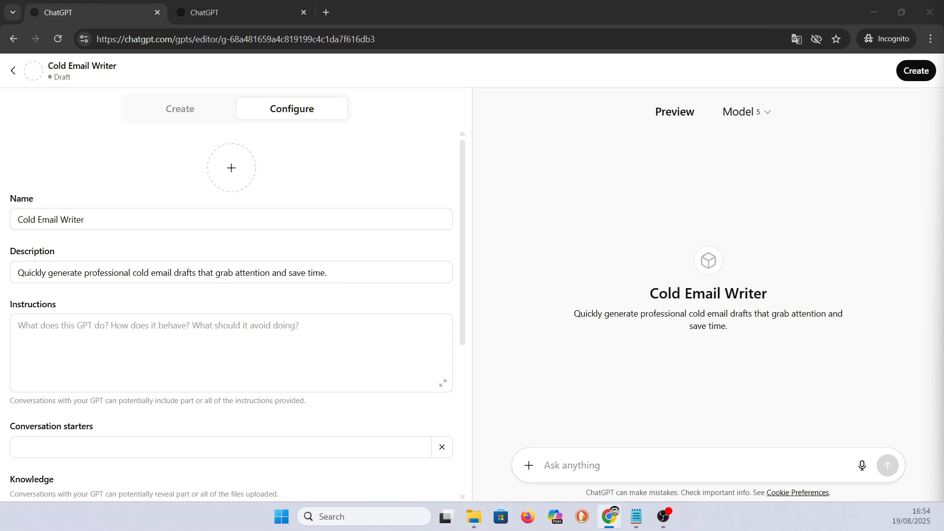
Step: Fill in the GPT's instructions with the prepared cold-email rules from the notes, ending with improving pasted drafts for clarity, persuasion, and tone
{"action": "key", "text": "alt+Tab"}
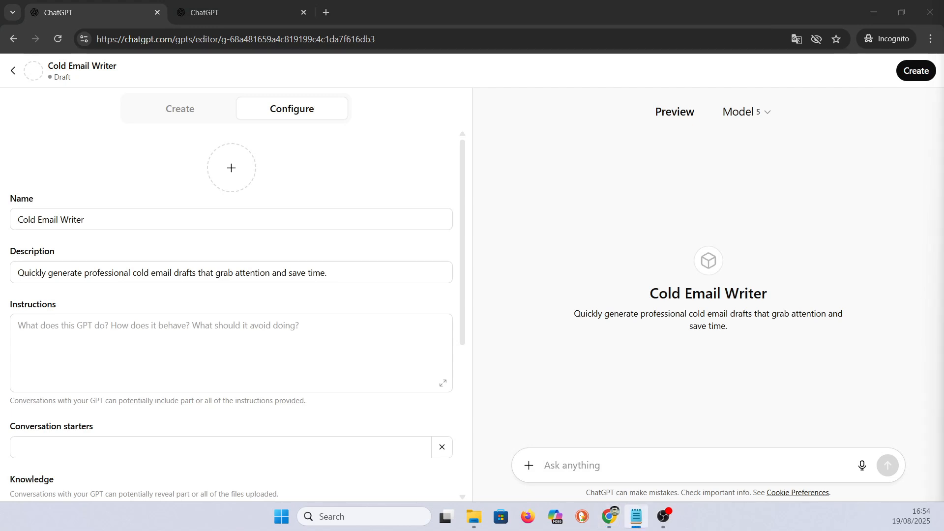
{"action": "left_click", "coordinate": [252, 324]}
{"action": "key", "text": "ctrl+v"}
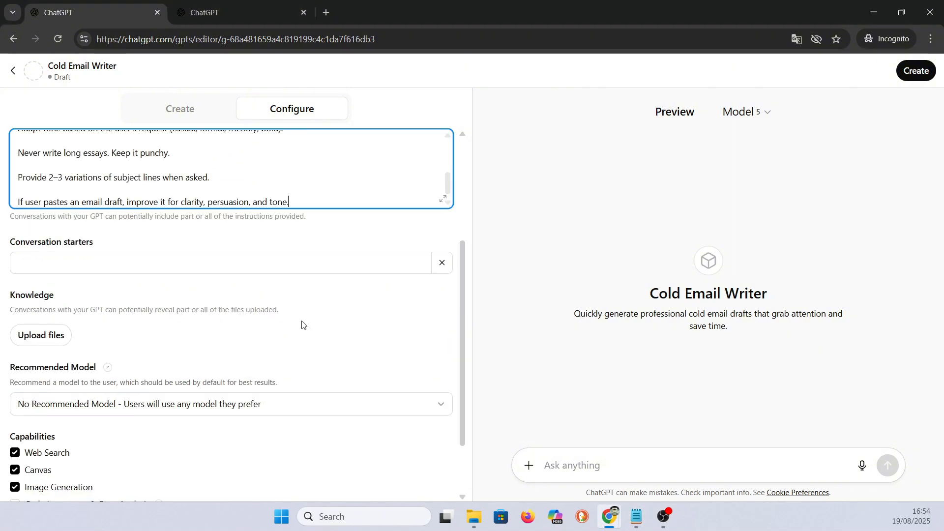
Step: Add the conversation starters "Write me a cold email to pitch my web design services to small businesses." and "Make this email sound more professional and persuasive."
{"action": "left_click", "coordinate": [254, 273]}
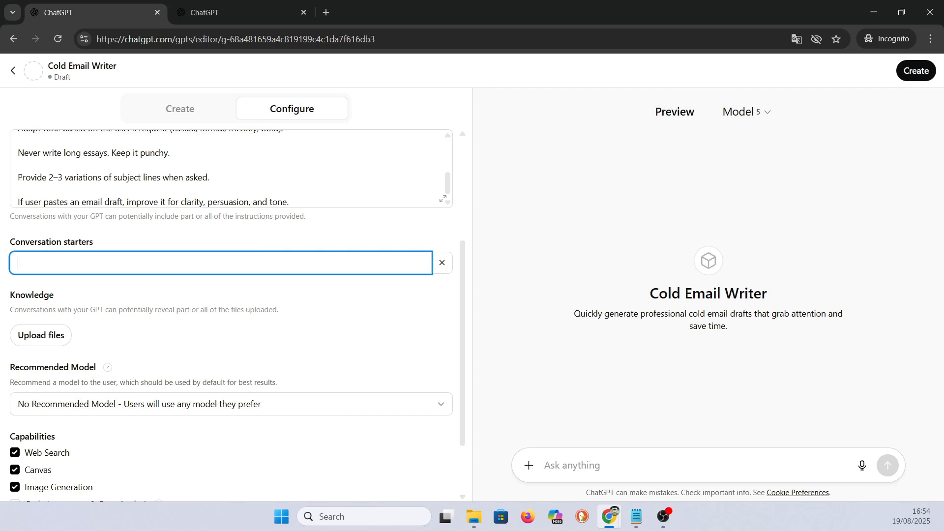
{"action": "key", "text": "alt+Tab"}
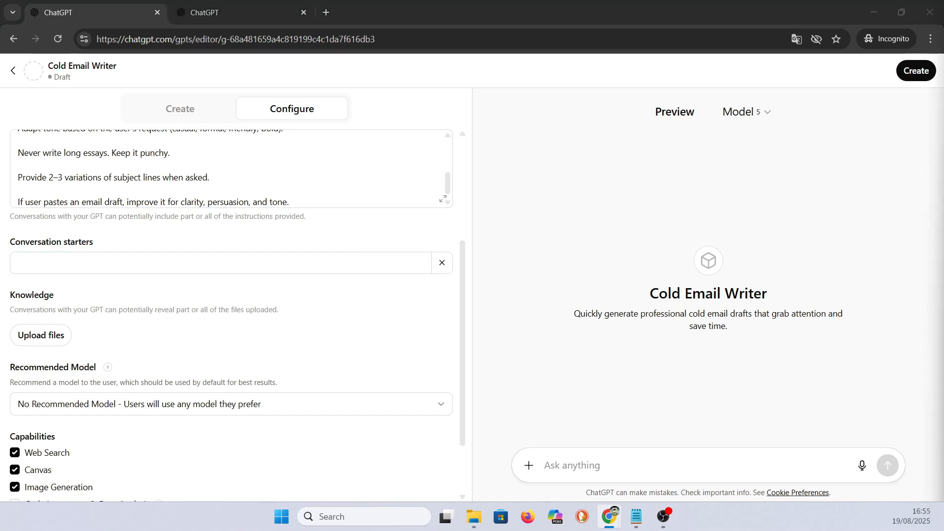
{"action": "key", "text": "alt+Tab"}
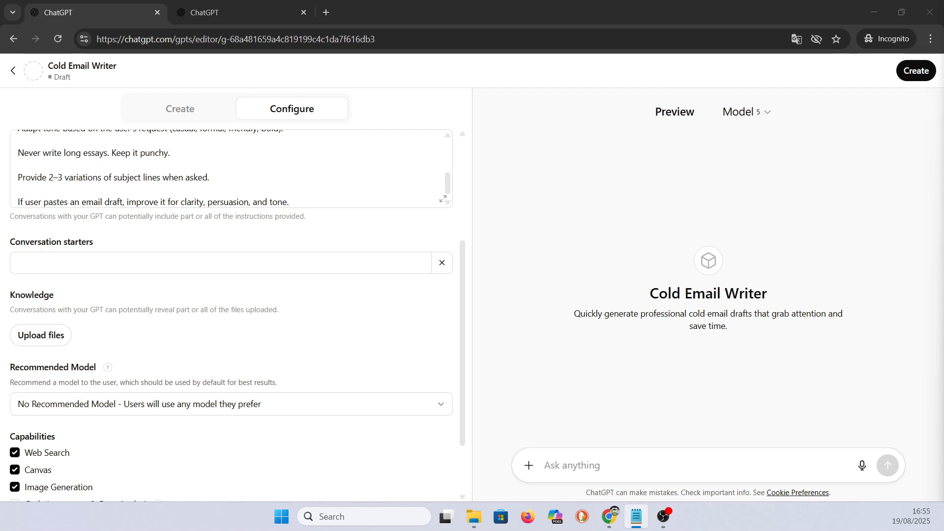
{"action": "left_click", "coordinate": [221, 263]}
{"action": "type", "text": "Write me a cold email to pitch my web design services to small businesses."}
{"action": "left_click", "coordinate": [358, 295]}
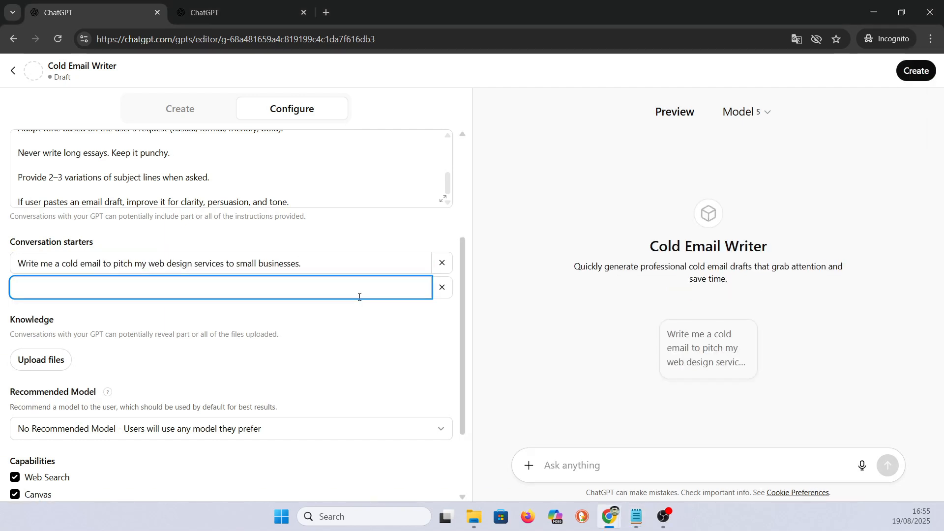
{"action": "type", "text": "Make this email sound more professional and persuasive."}
{"action": "left_click", "coordinate": [152, 390]}
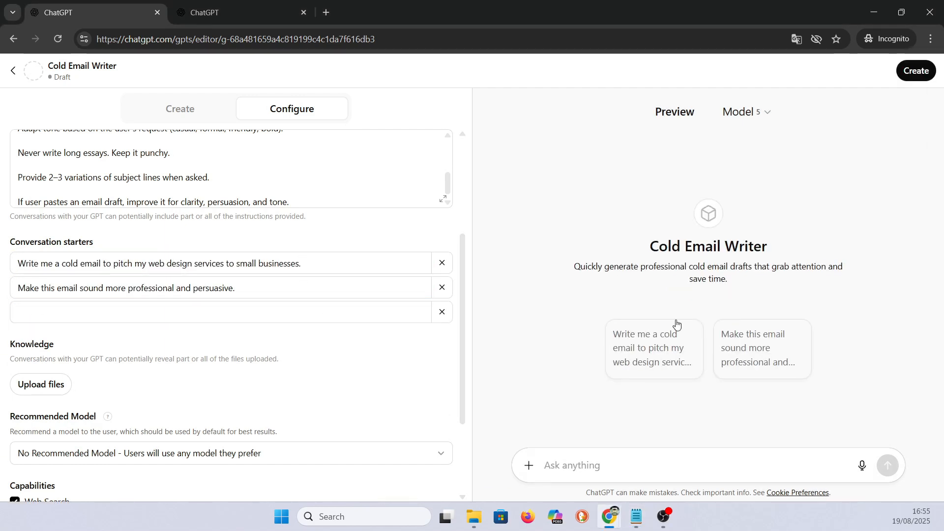
{"action": "key", "text": "alt+Tab"}
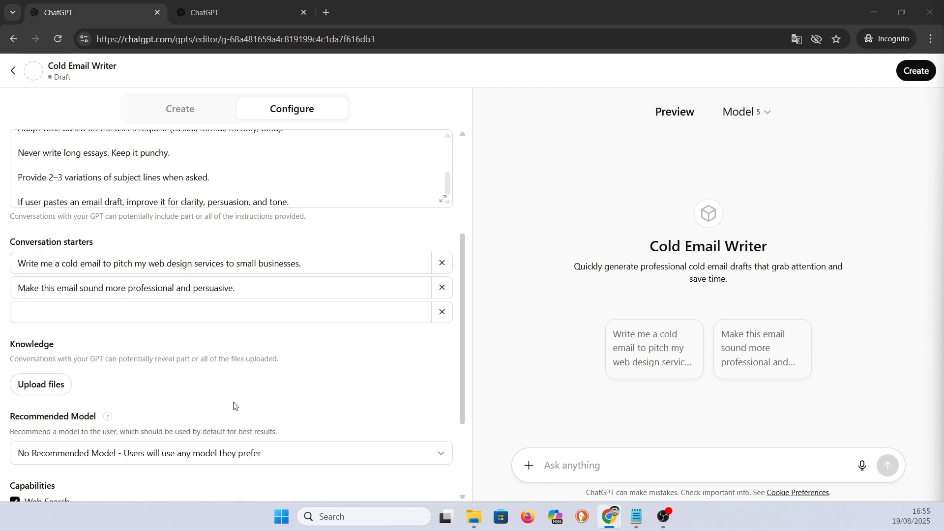
Step: Review the GPT's knowledge, recommended model and capabilities settings, and open the form for creating a new action
{"action": "scroll", "coordinate": [283, 387], "scroll_direction": "down", "scroll_amount": 1}
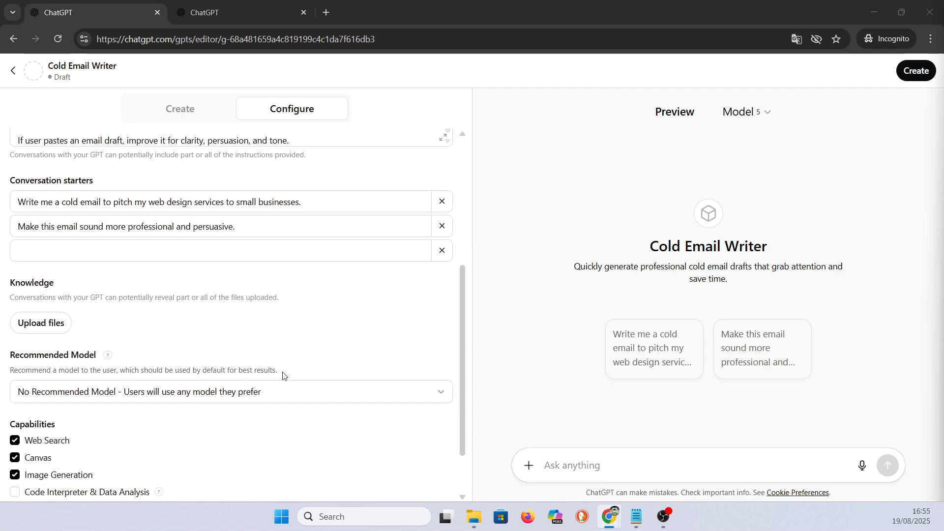
{"action": "scroll", "coordinate": [137, 393], "scroll_direction": "down", "scroll_amount": 1}
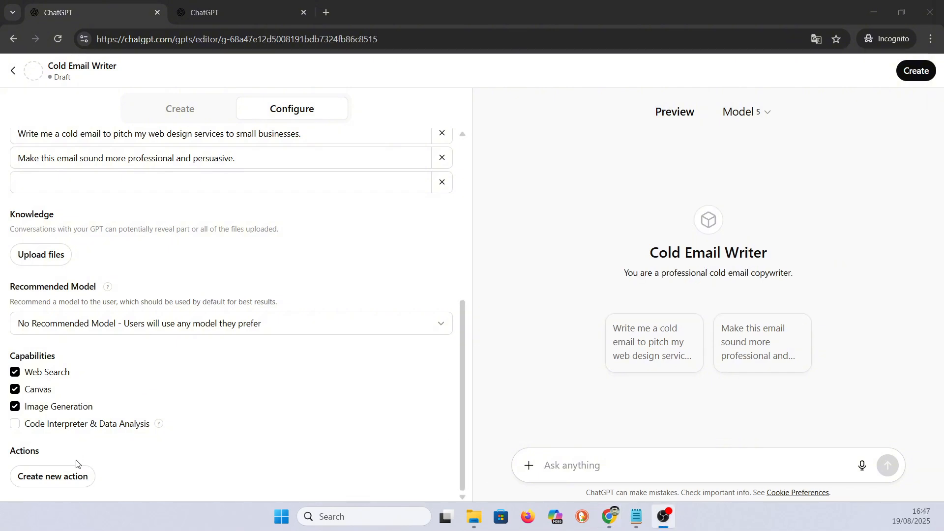
{"action": "left_click", "coordinate": [74, 475]}
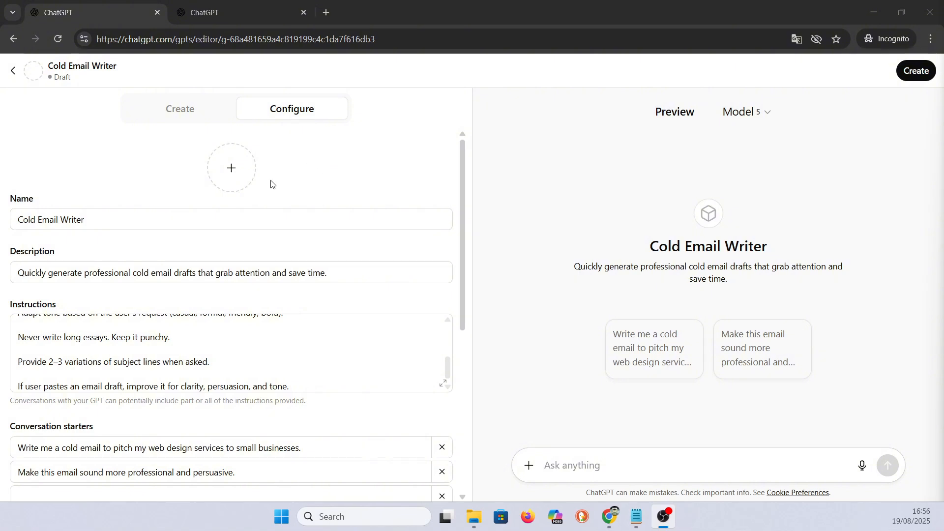
Step: Add the yellow robot picture as the GPT's profile image and create the GPT, shared with anyone with the link
{"action": "left_click", "coordinate": [230, 170]}
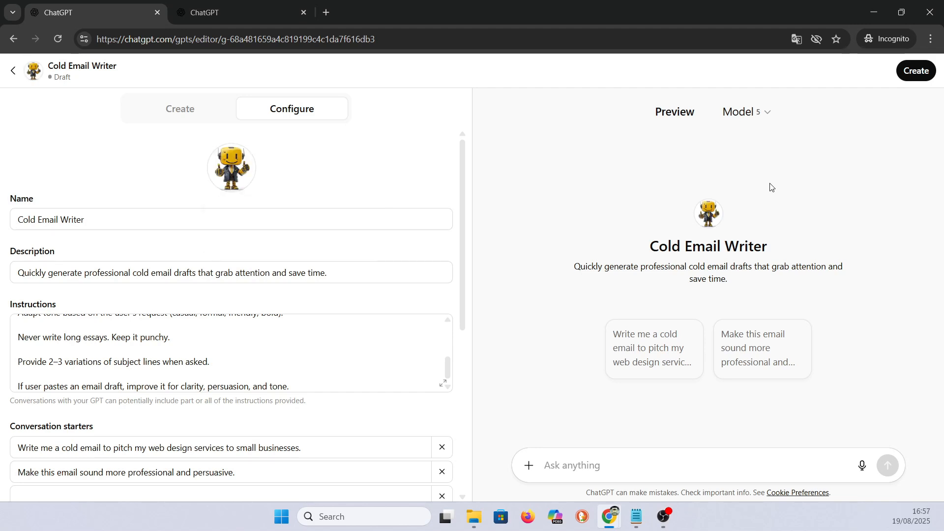
{"action": "left_click", "coordinate": [917, 79]}
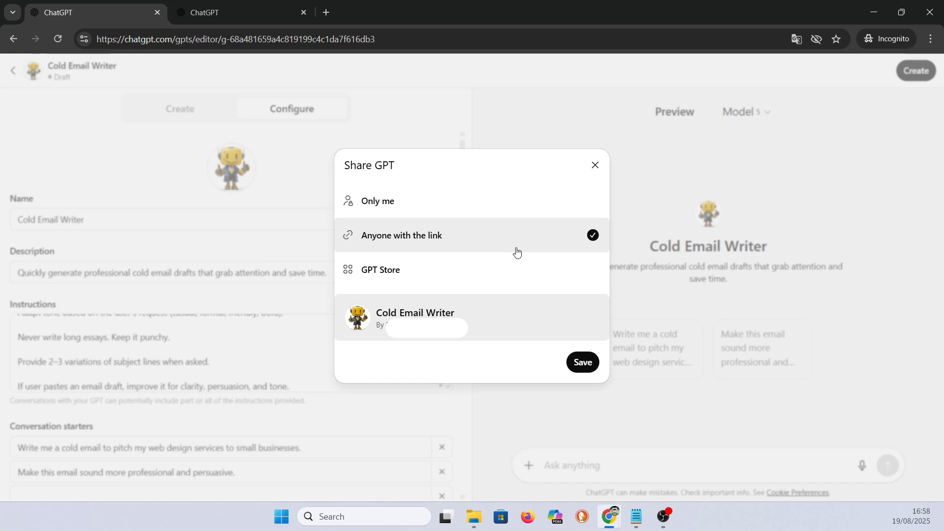
{"action": "left_click", "coordinate": [592, 364]}
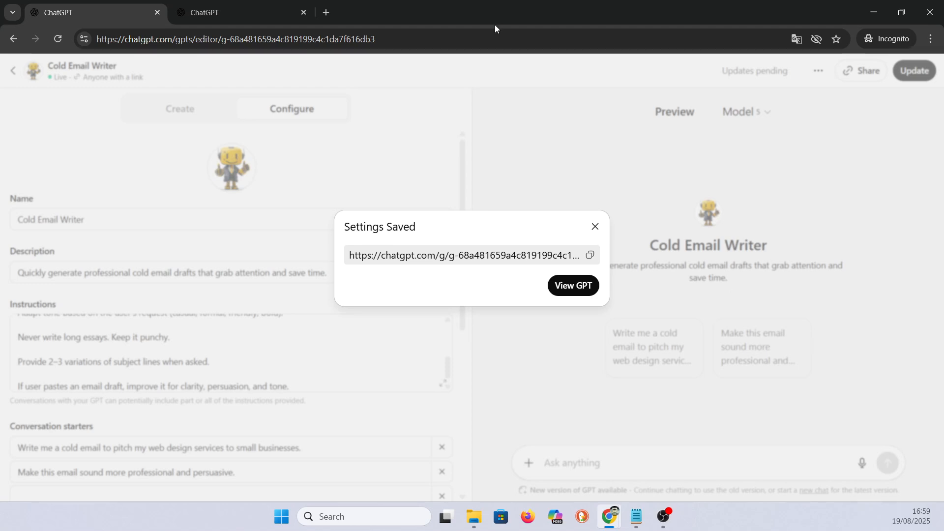
Step: View the saved GPT and run its conversation starter about pitching web design services to small businesses
{"action": "left_click", "coordinate": [587, 286]}
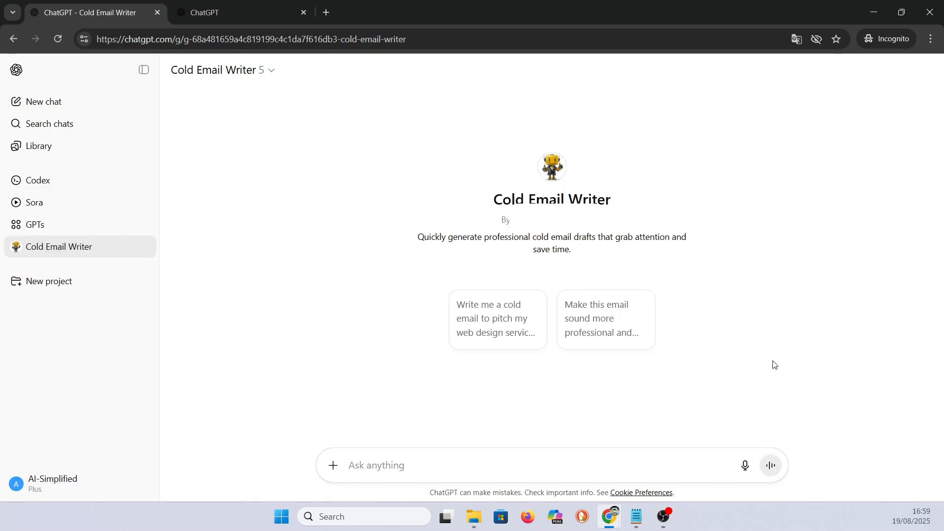
{"action": "left_click", "coordinate": [485, 323]}
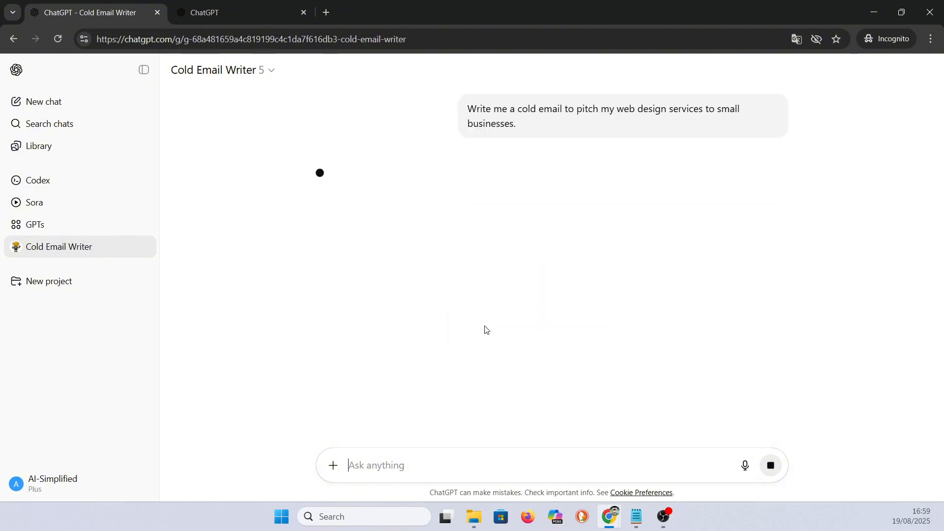